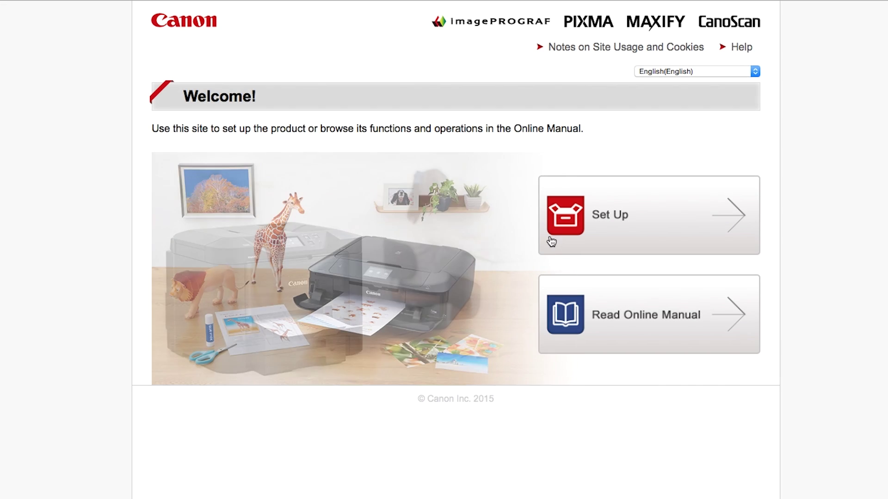
- On the Canon site, pick U.S.A., PIXMA MX492, computer connection and Mac OS setup
left_click(574, 227)
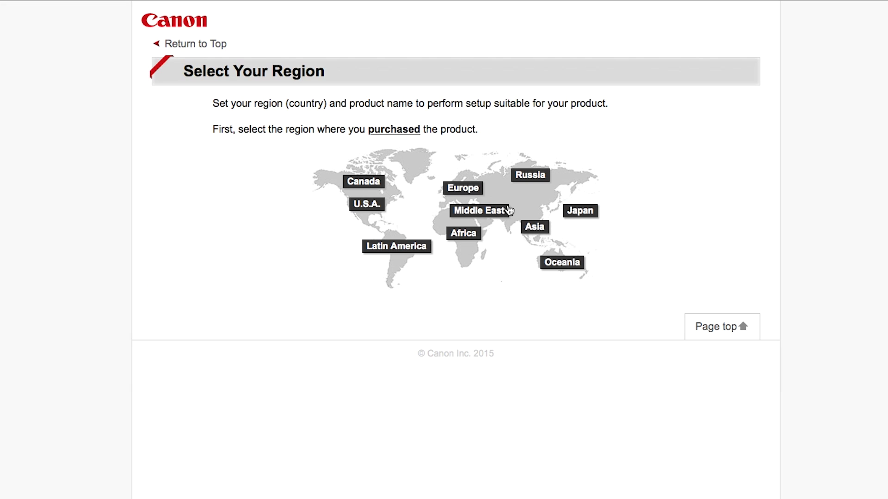
left_click(369, 203)
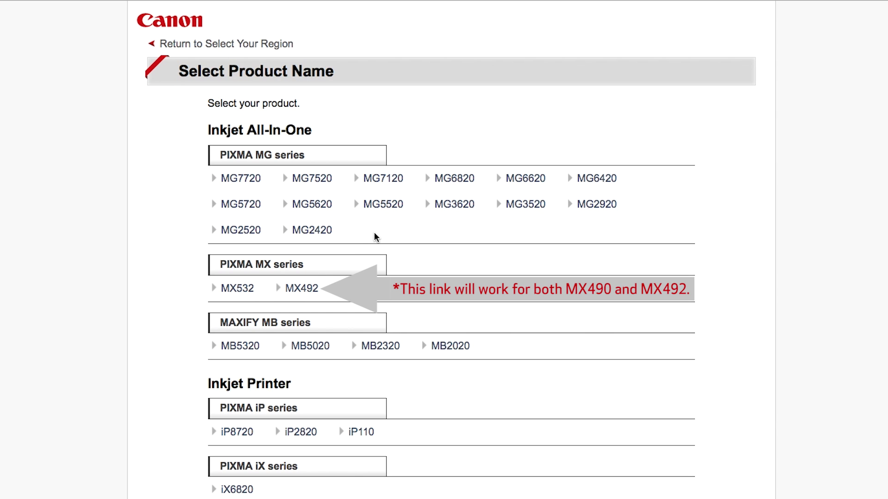
left_click(311, 292)
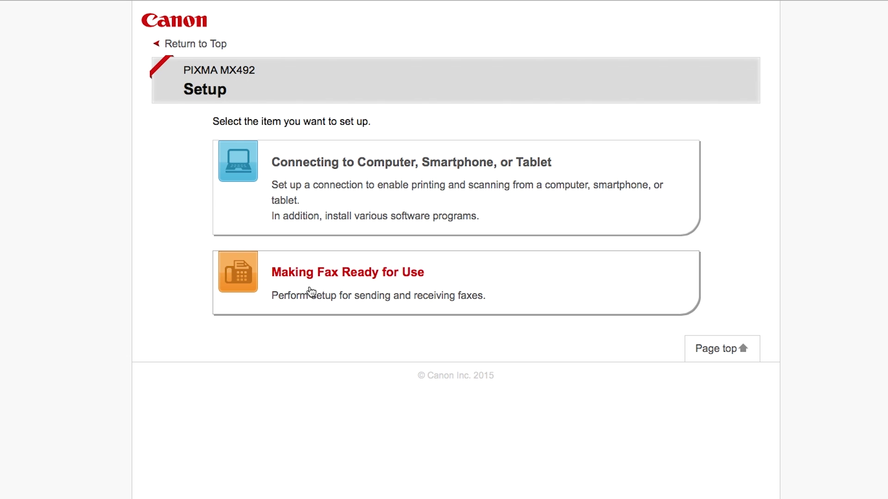
left_click(392, 161)
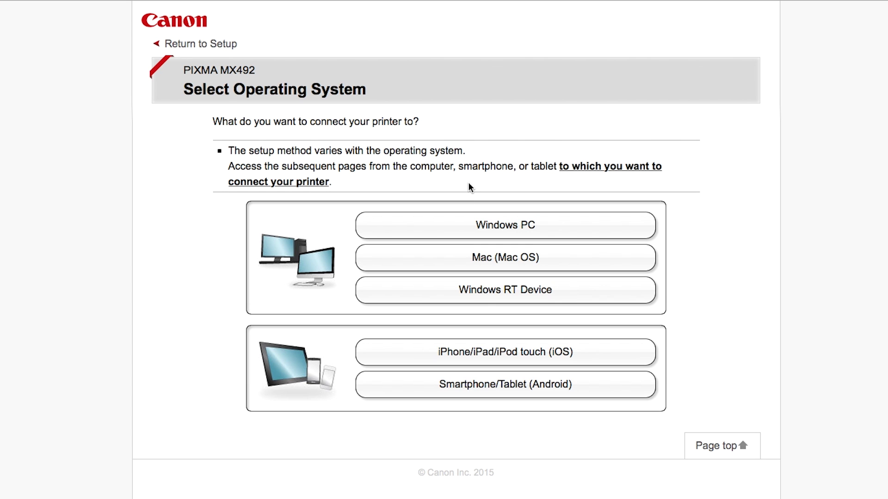
left_click(472, 256)
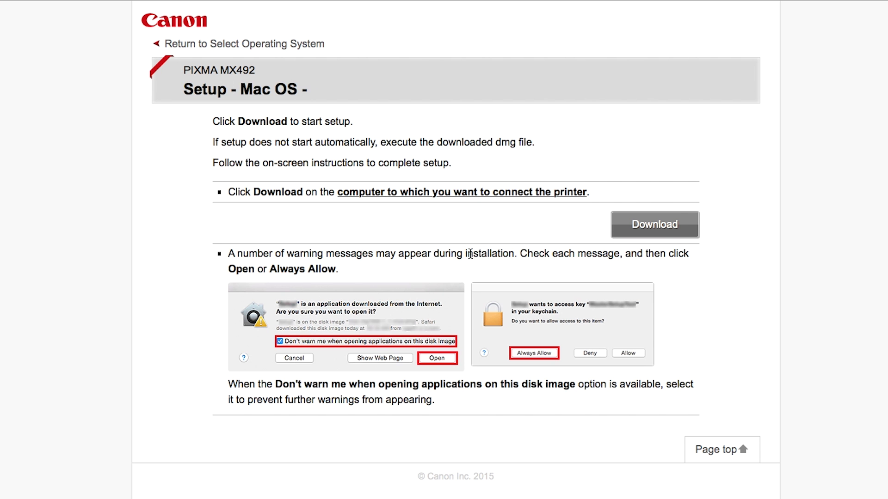
- Download the Mac setup software and open mac-mx490-1_1-mcd-2.dmg from Safari's downloads
left_click(659, 231)
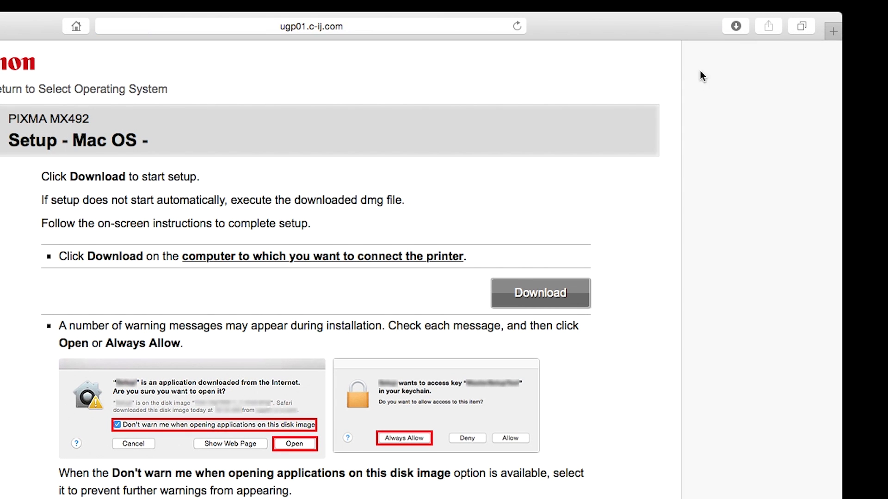
left_click(733, 25)
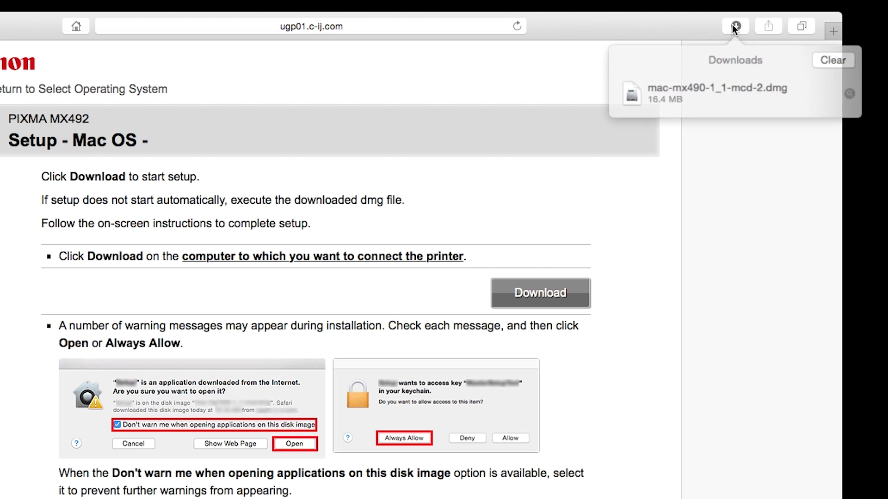
double_click(725, 84)
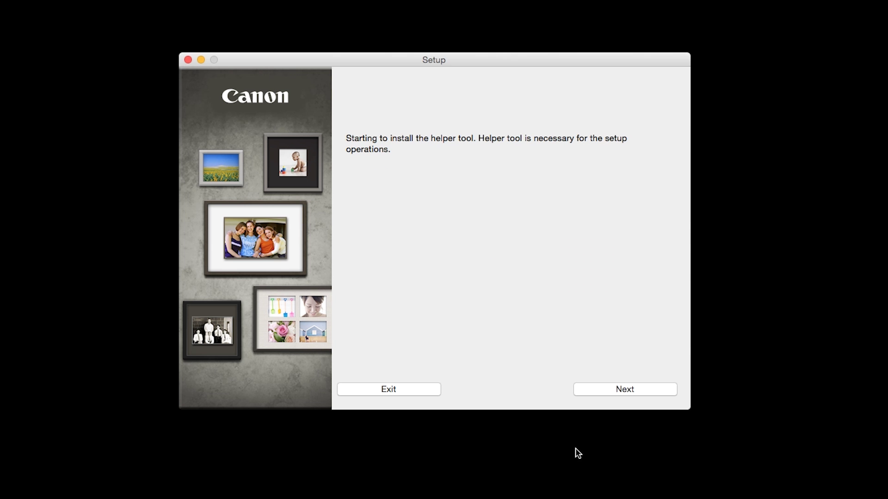
- Install the Canon helper tool, authorizing it with the Mac administrator password
left_click(618, 389)
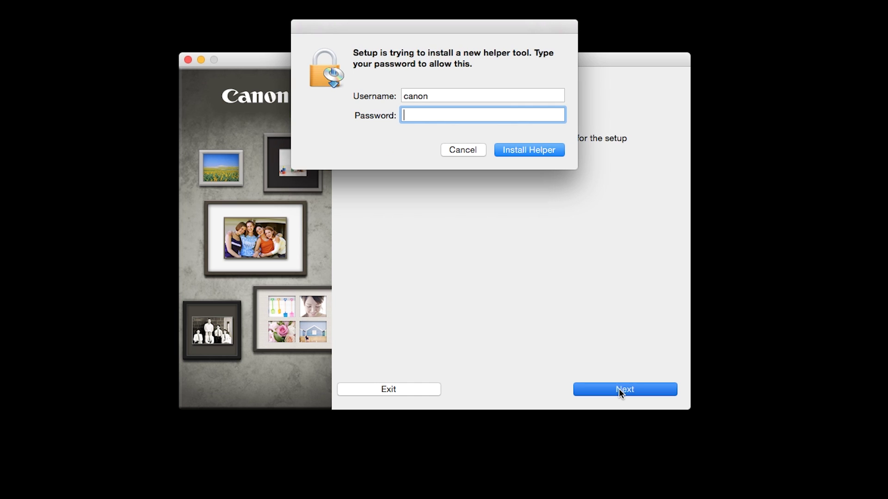
type("********")
left_click(524, 152)
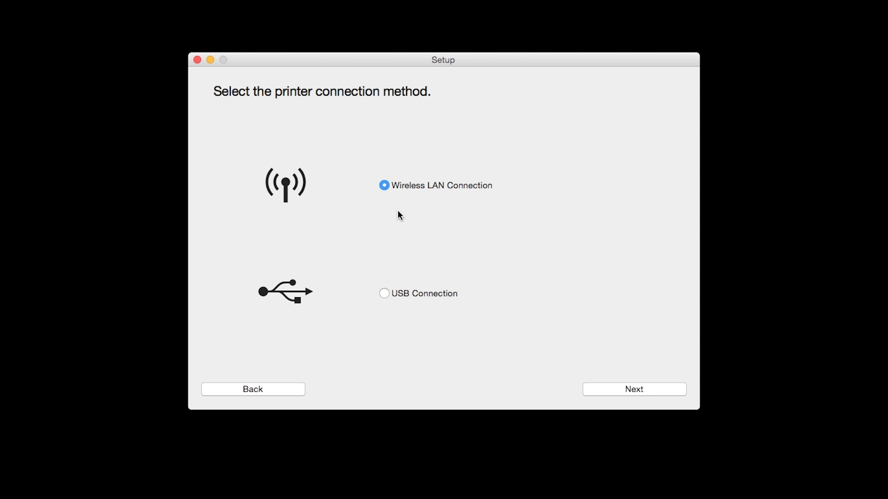
- Choose Wireless LAN Connection via wireless router and report the printer isn't on the list
left_click(384, 186)
left_click(639, 388)
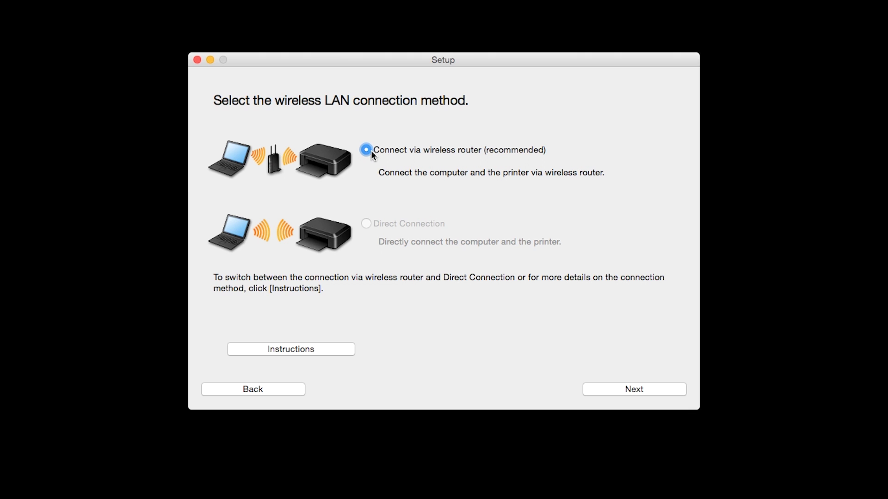
left_click(629, 391)
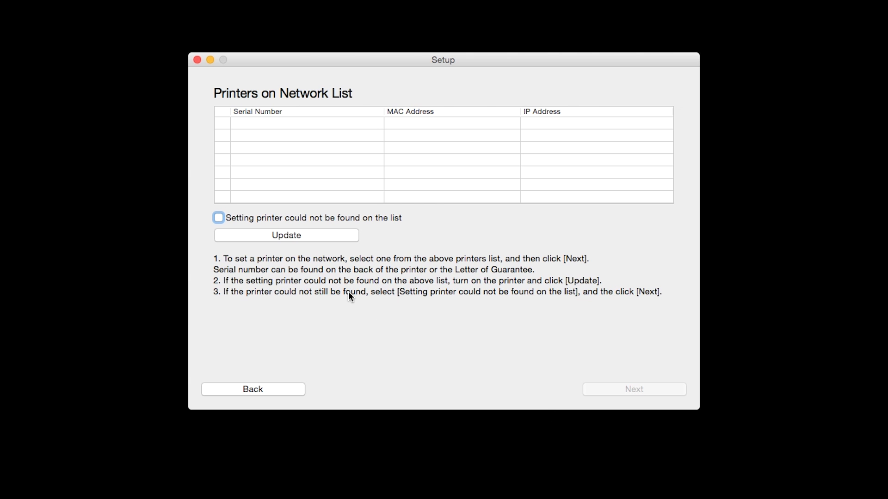
left_click(218, 217)
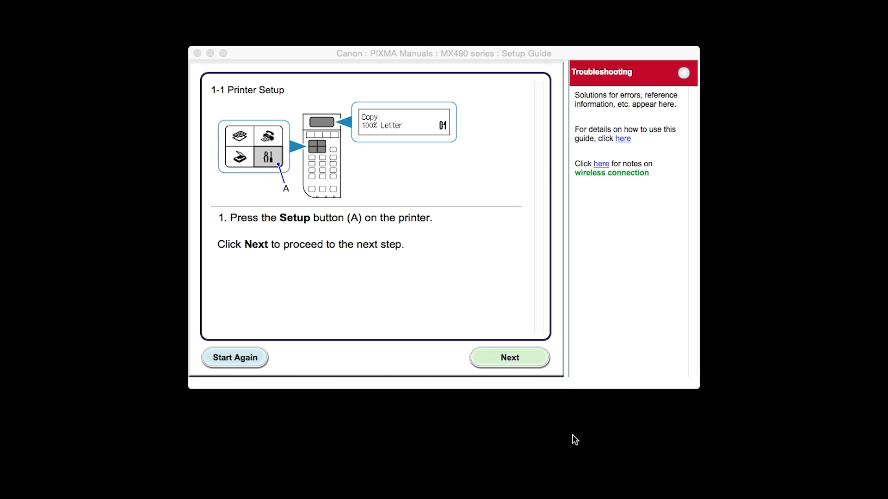
- Advance through 1-1 and 1-2 Printer Setup and choose other setup methods instead of push button
left_click(515, 361)
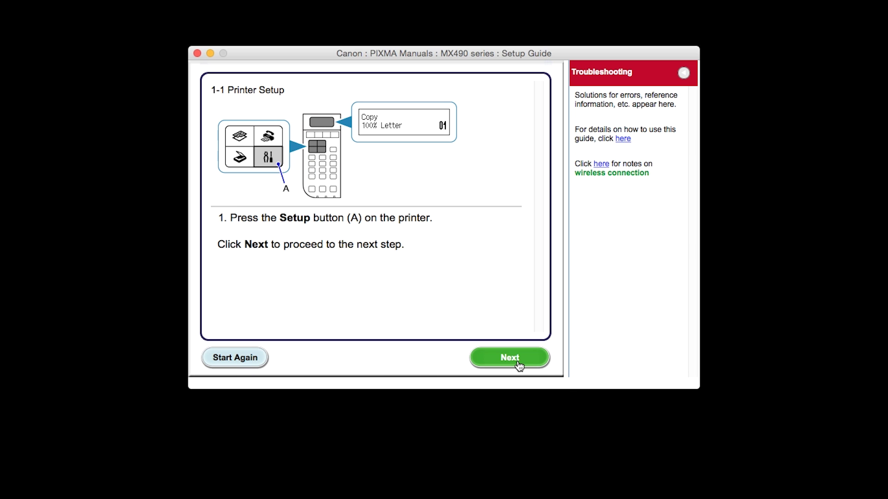
left_click(520, 367)
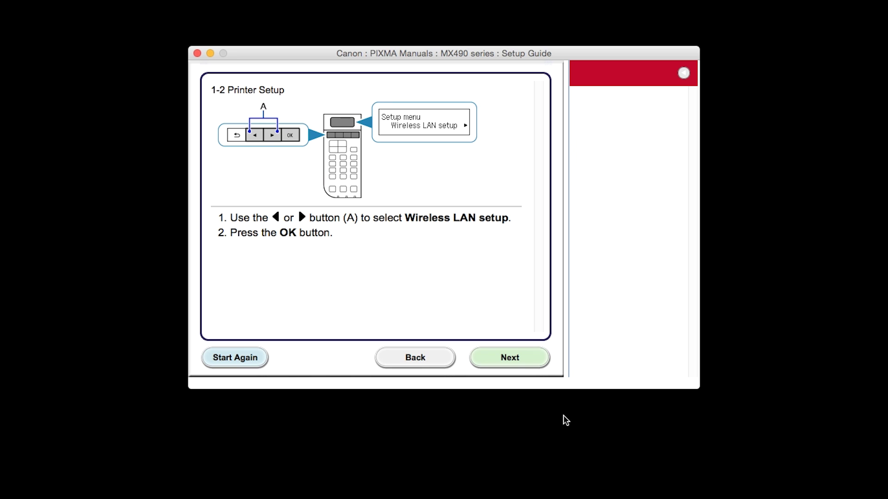
left_click(525, 366)
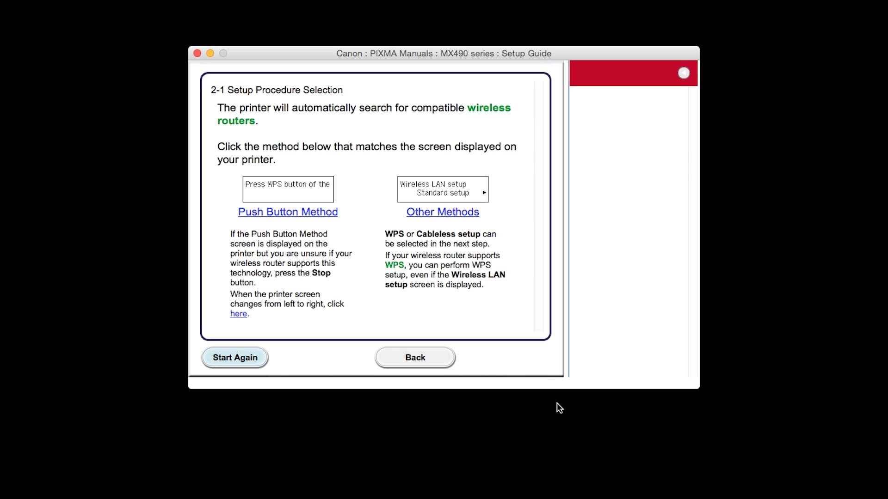
left_click(462, 215)
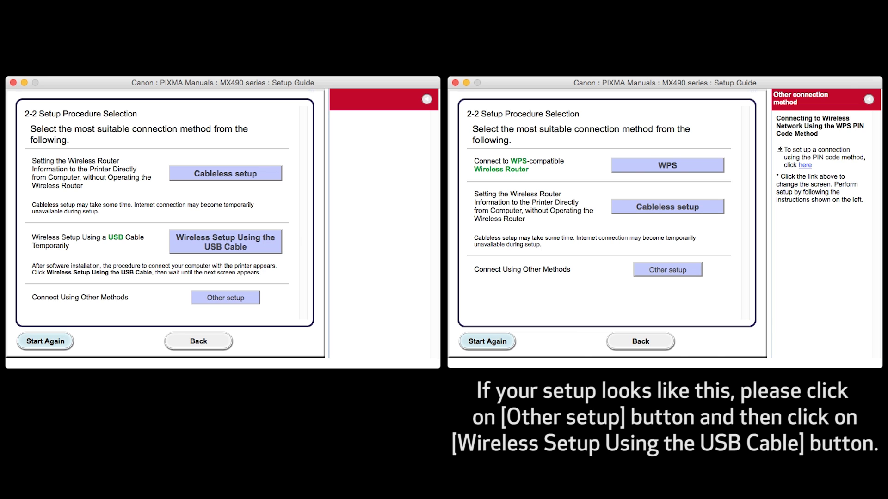
- Pick Wireless Setup Using the USB Cable from the additional connection options
left_click(691, 273)
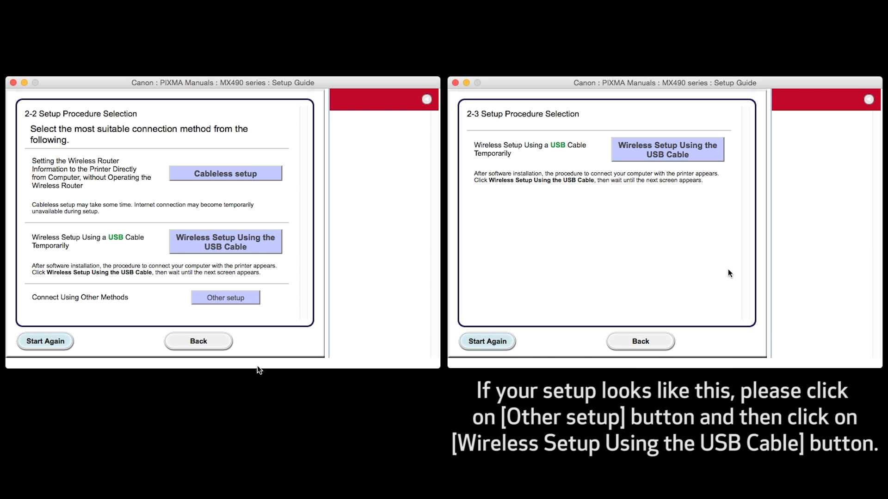
left_click(709, 161)
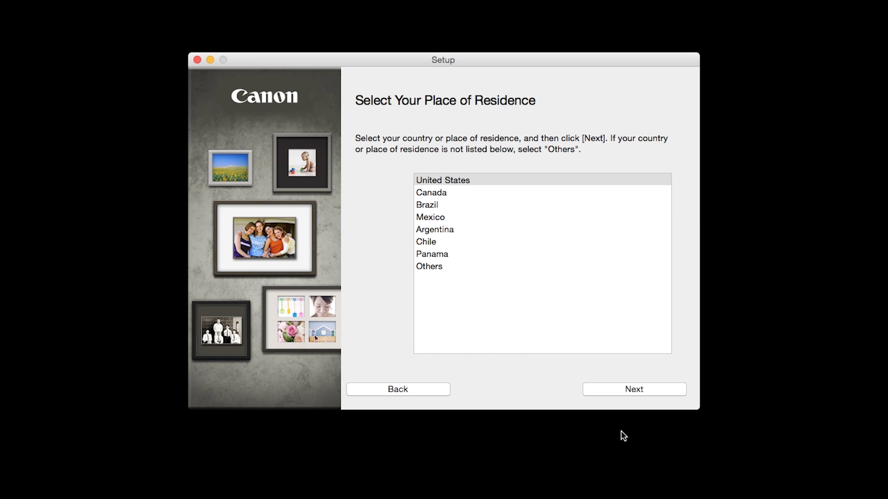
- Confirm United States residence and select all seven software items (2513 MB) for installation
left_click(625, 390)
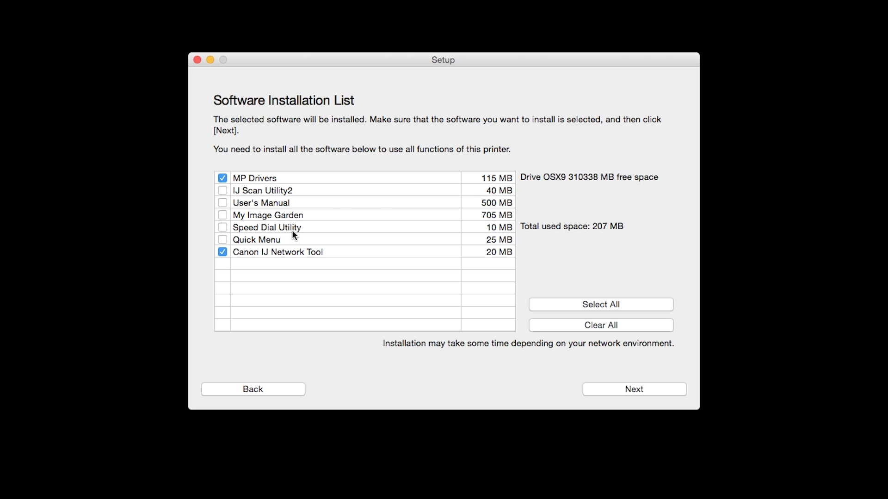
left_click(222, 190)
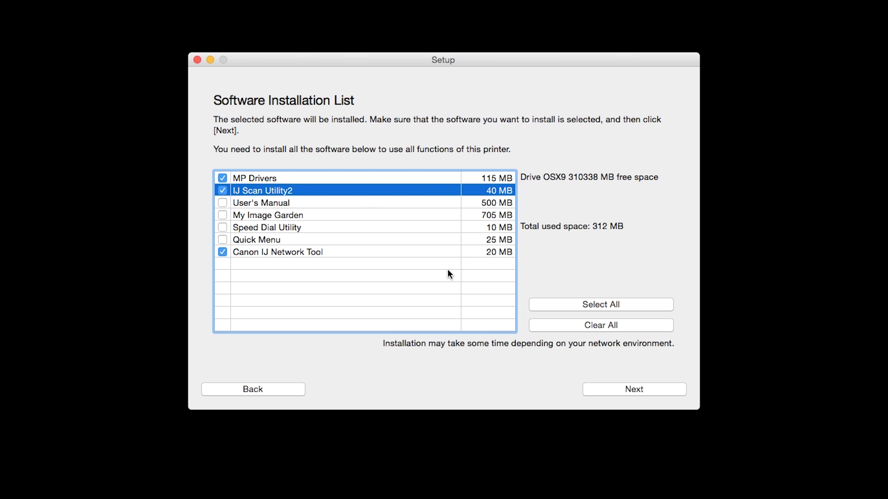
left_click(563, 306)
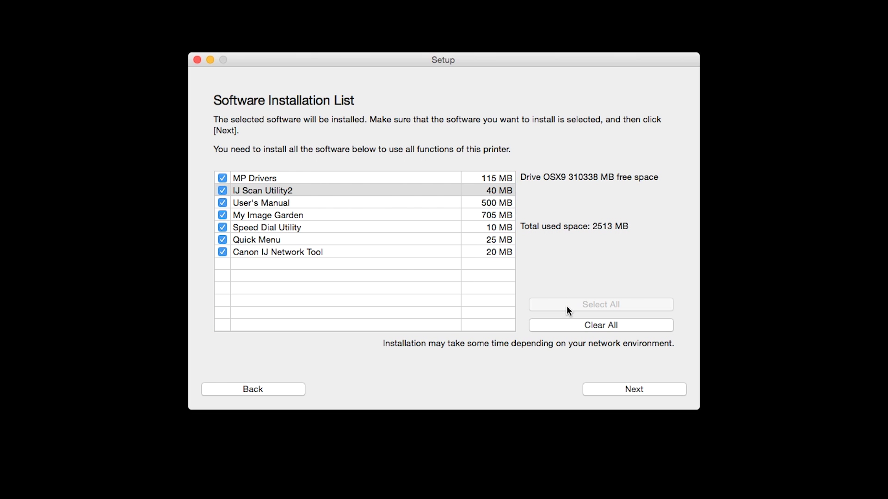
left_click(621, 388)
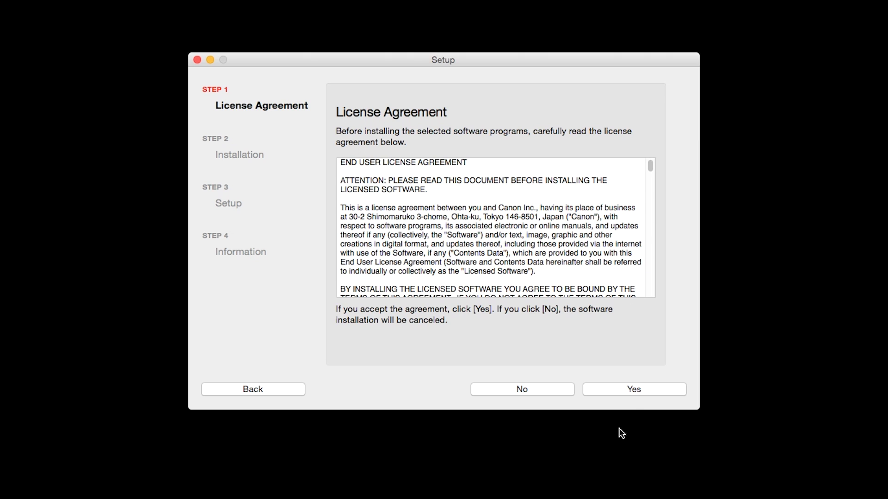
- Accept the license, agree to the manual's desktop alias, and start the software installation
left_click(634, 392)
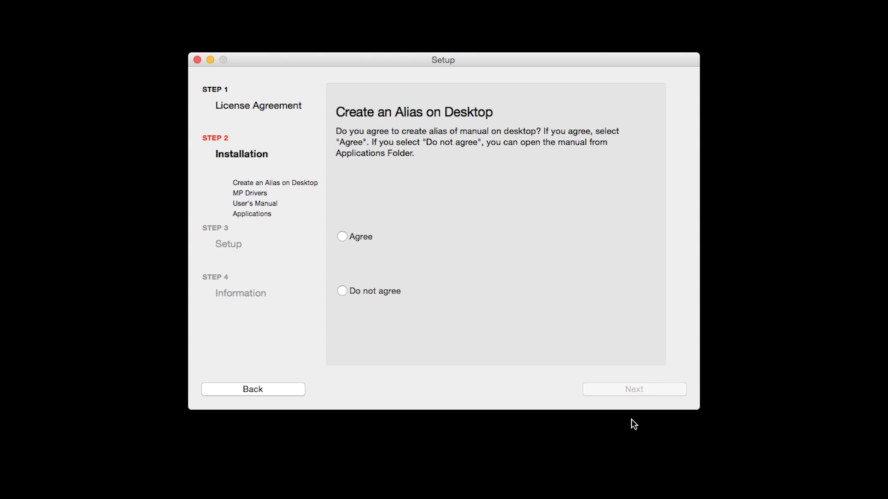
left_click(342, 238)
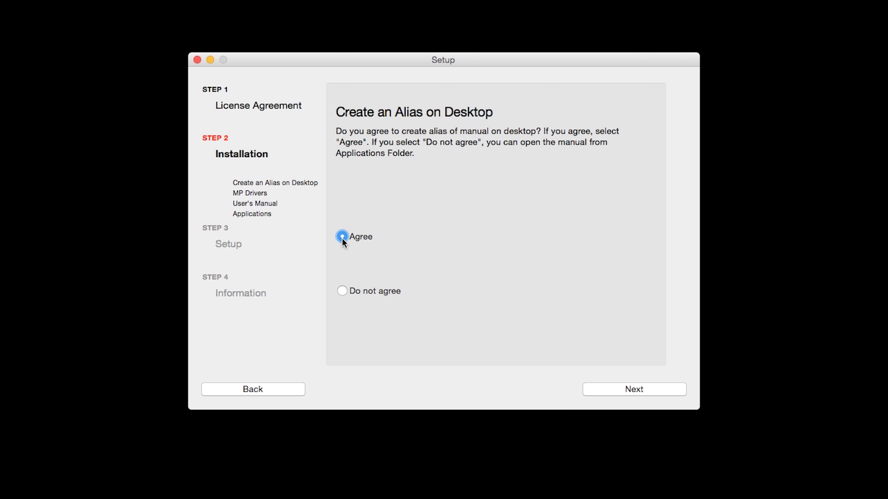
left_click(613, 394)
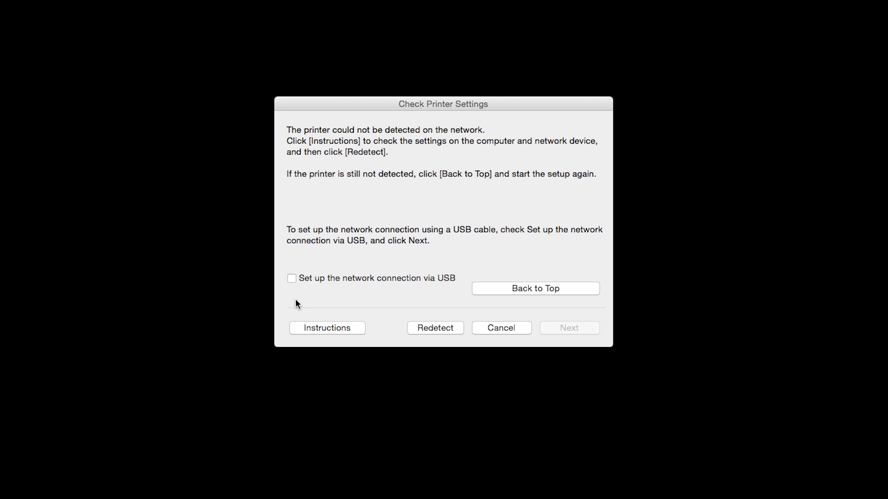
- Choose 'Set up the network connection via USB' and continue to the router search
left_click(292, 279)
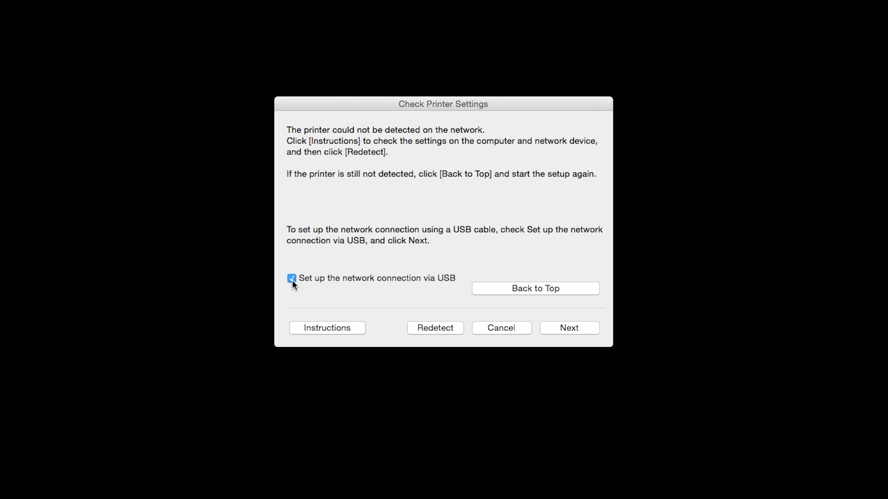
left_click(553, 331)
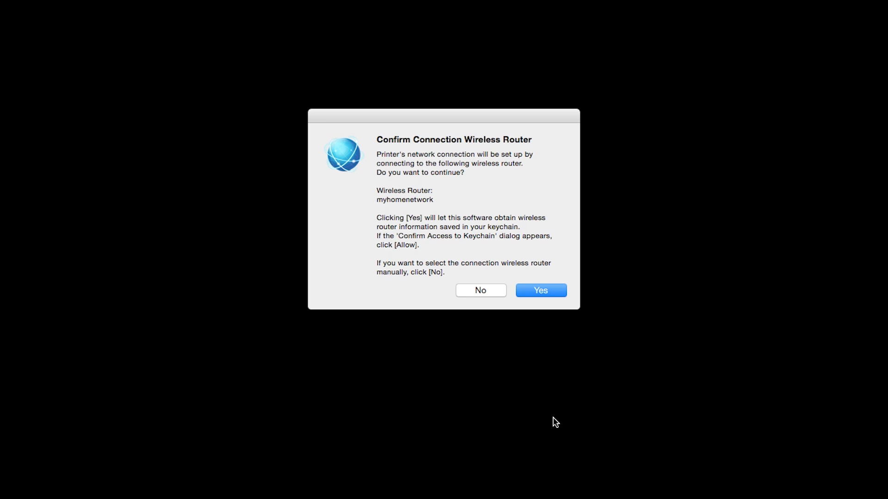
- Select the myhomenetwork wireless router and enter its network password
left_click(552, 291)
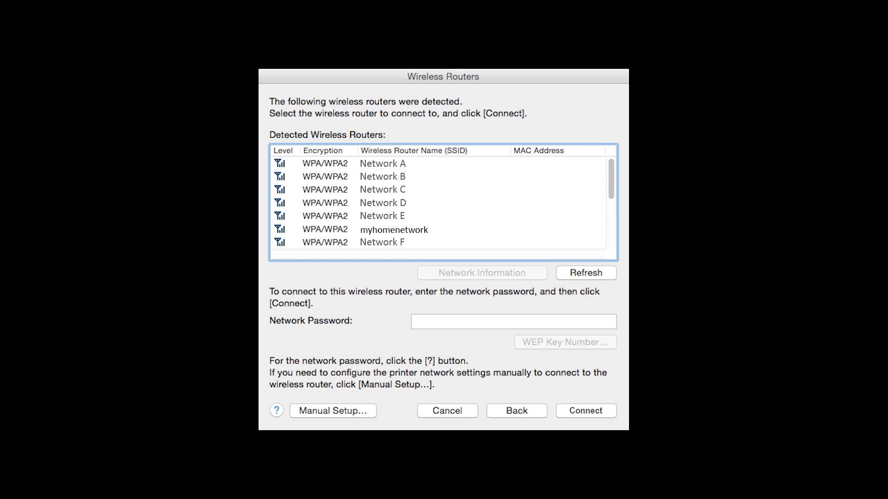
left_click(394, 229)
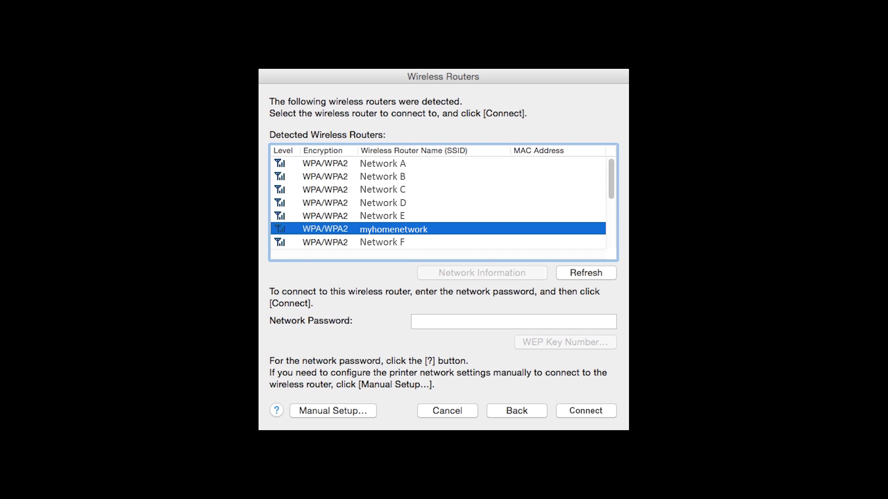
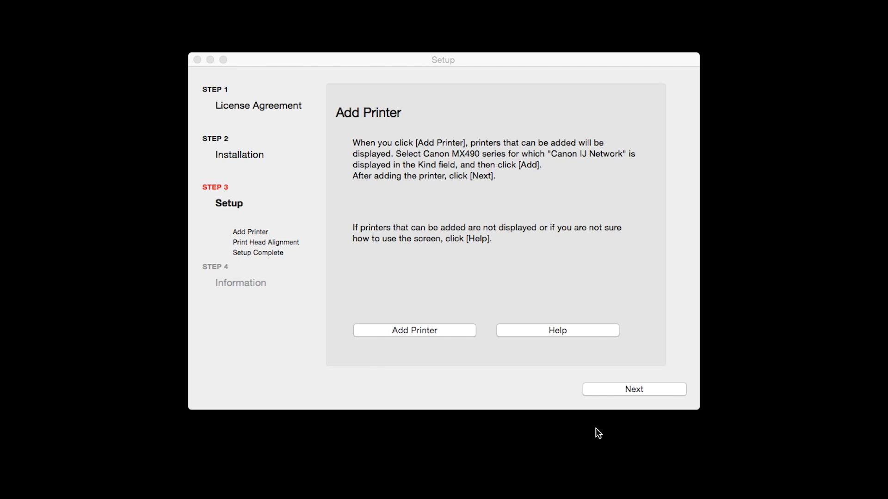
- Add the Canon MX490 series printer of kind Canon IJ Network, then continue to Print Head Alignment
left_click(572, 332)
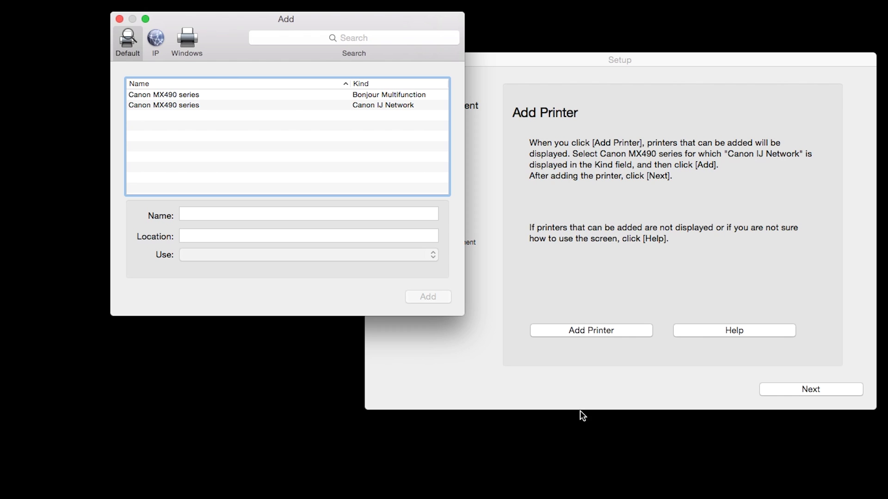
left_click(393, 107)
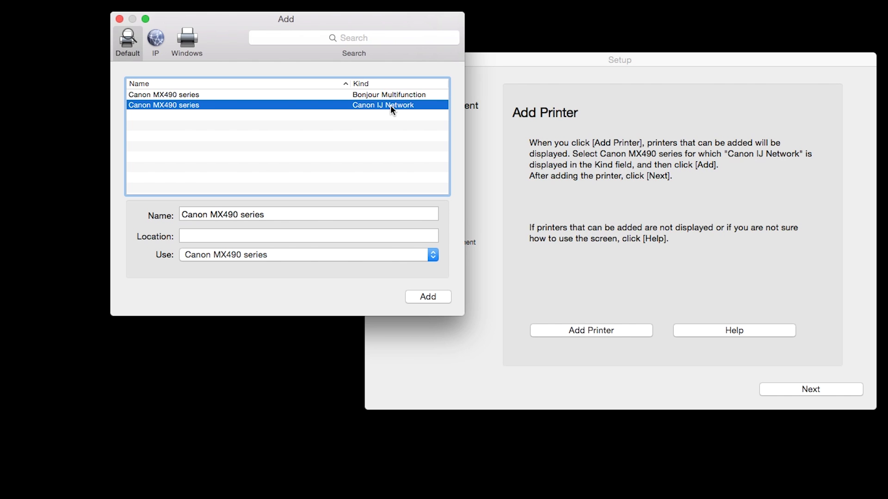
left_click(427, 294)
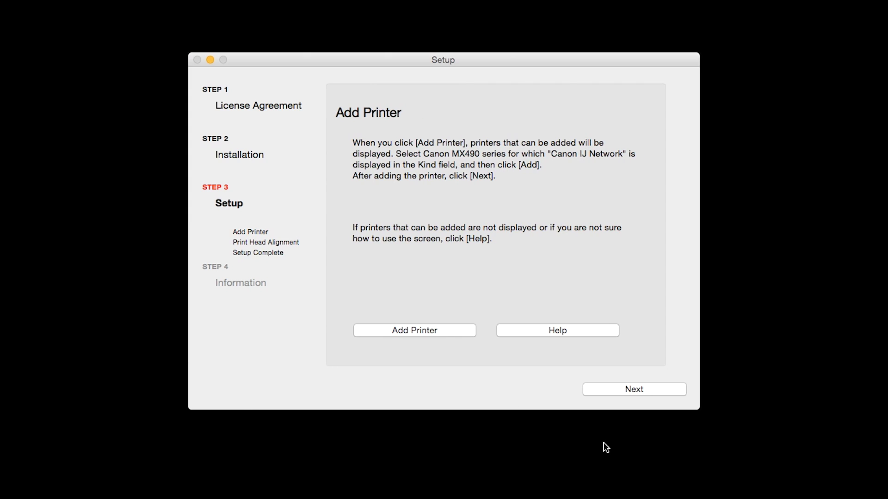
left_click(637, 392)
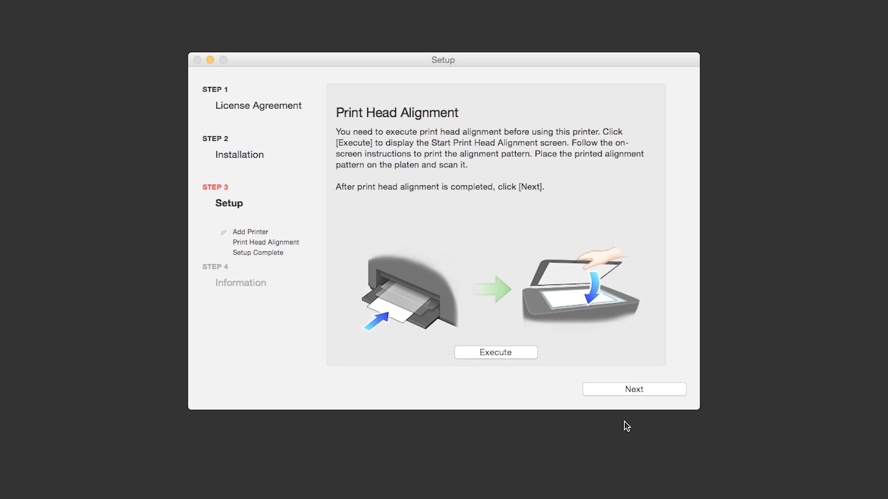
- Execute print head alignment, then continue past the Setup Complete page
left_click(512, 354)
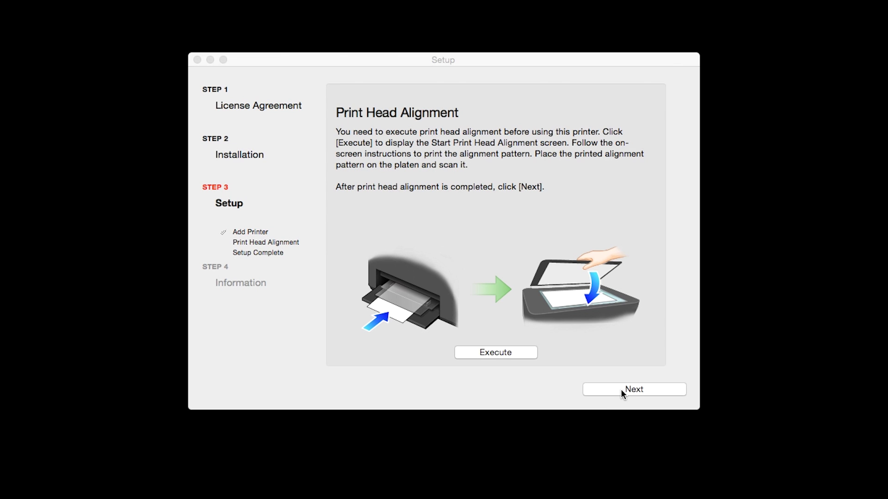
left_click(621, 392)
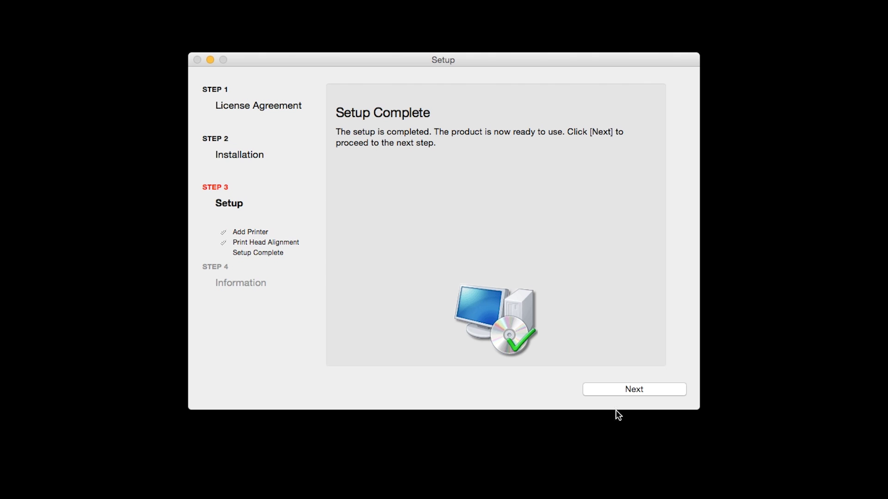
left_click(626, 393)
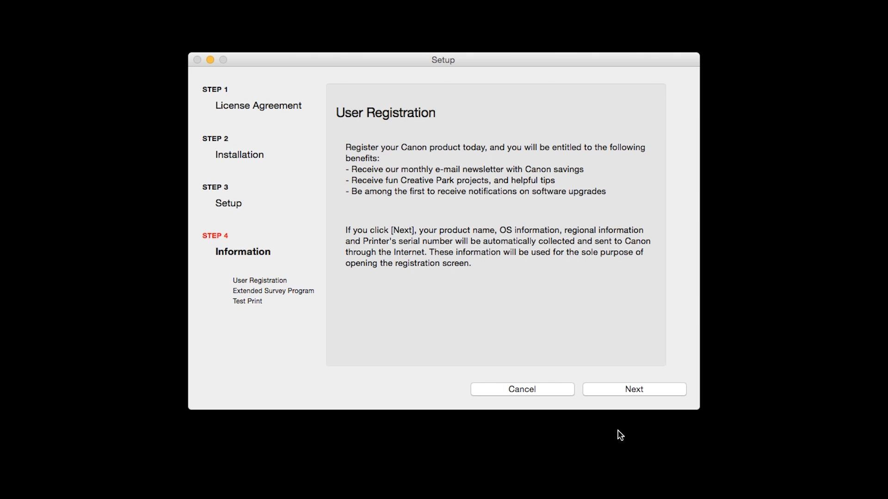
- Continue past the User Registration page without registering
left_click(637, 390)
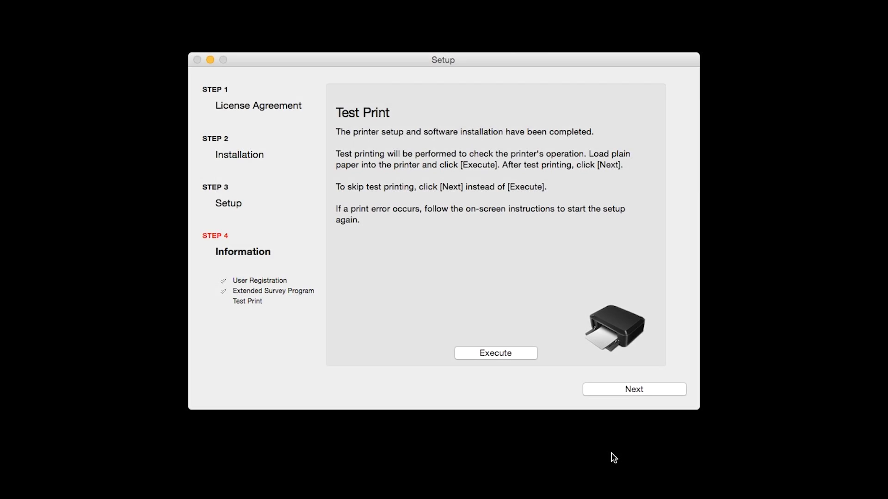
- Skip the test print and finish the installation
left_click(630, 391)
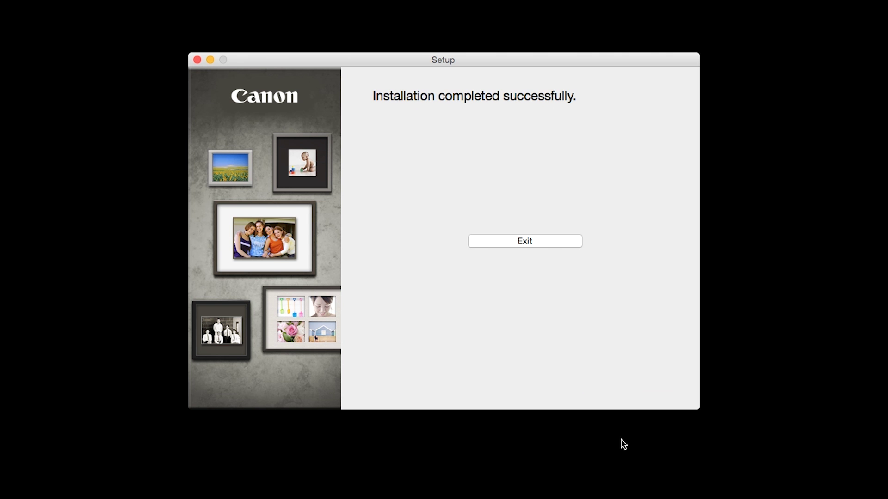